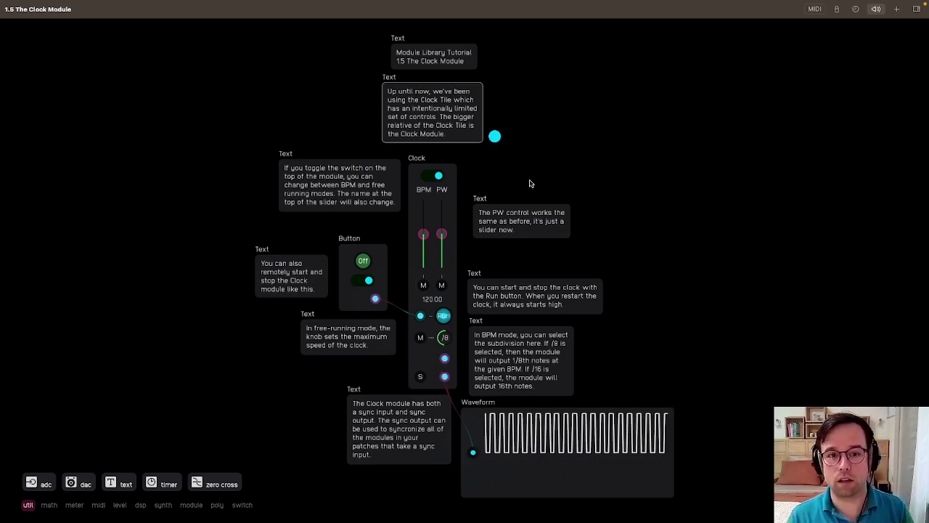
- Select the mode-switch note and the Clock, and flip the clock between BPM and Hz modes
click(348, 181)
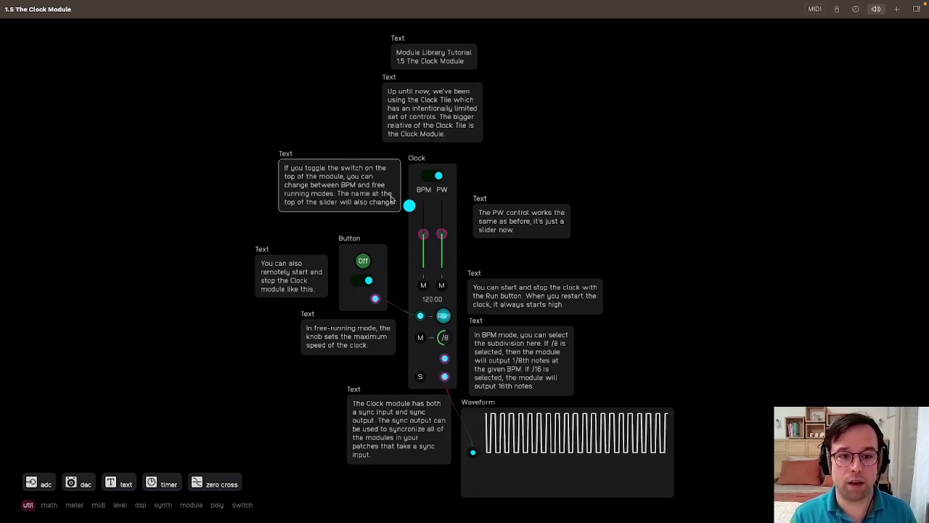
click(429, 178)
click(429, 178)
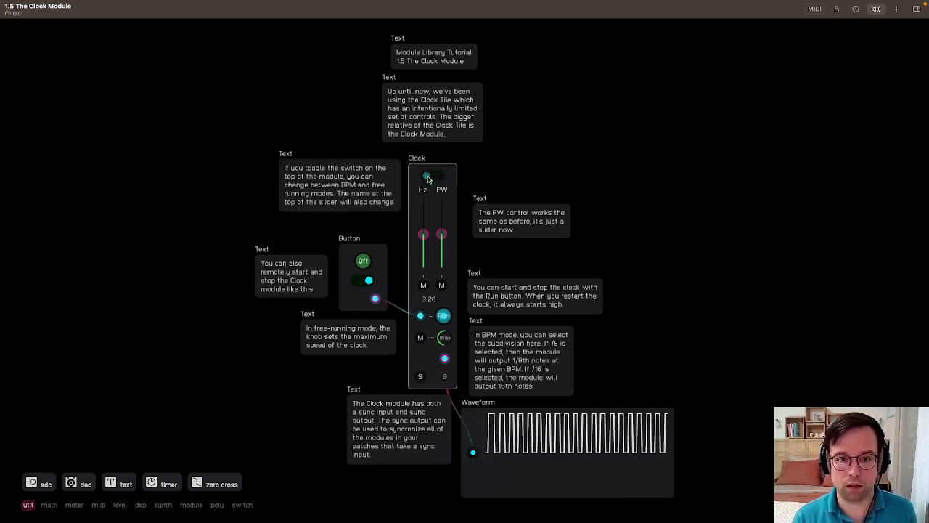
click(440, 178)
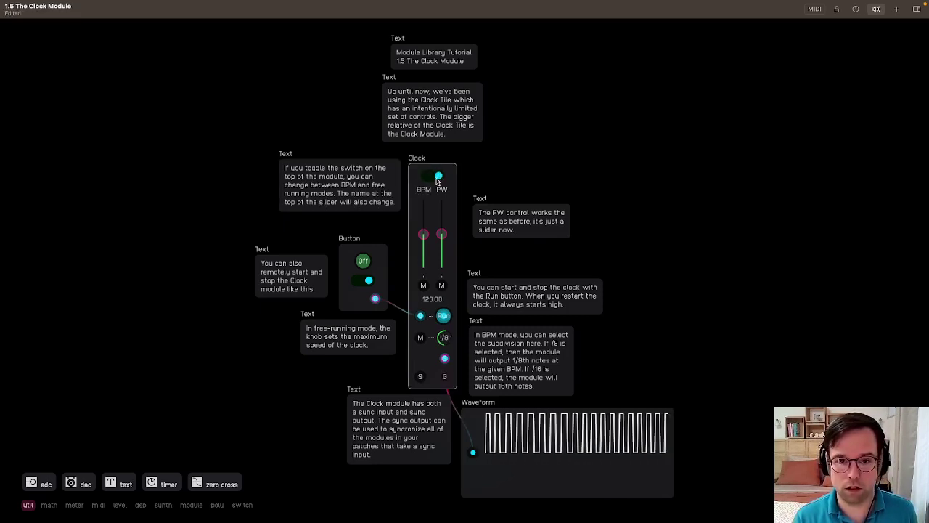
click(429, 180)
click(430, 179)
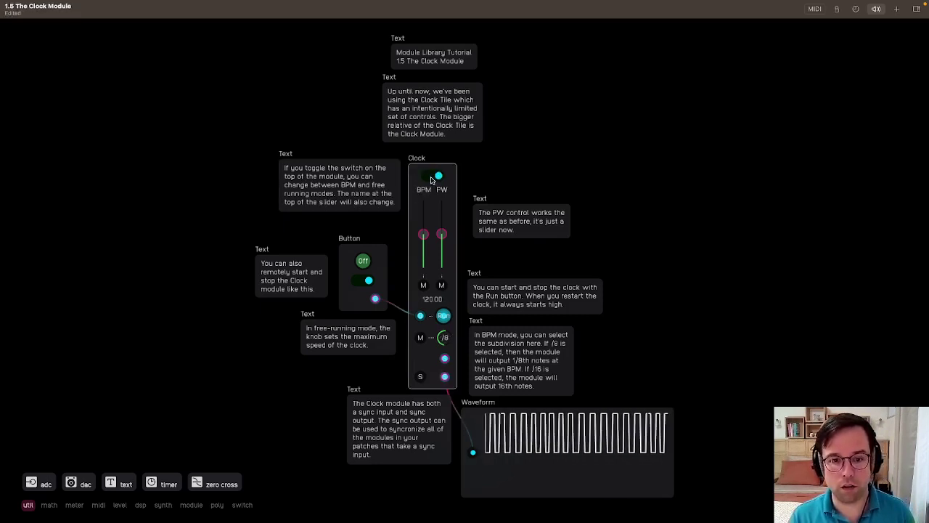
click(432, 179)
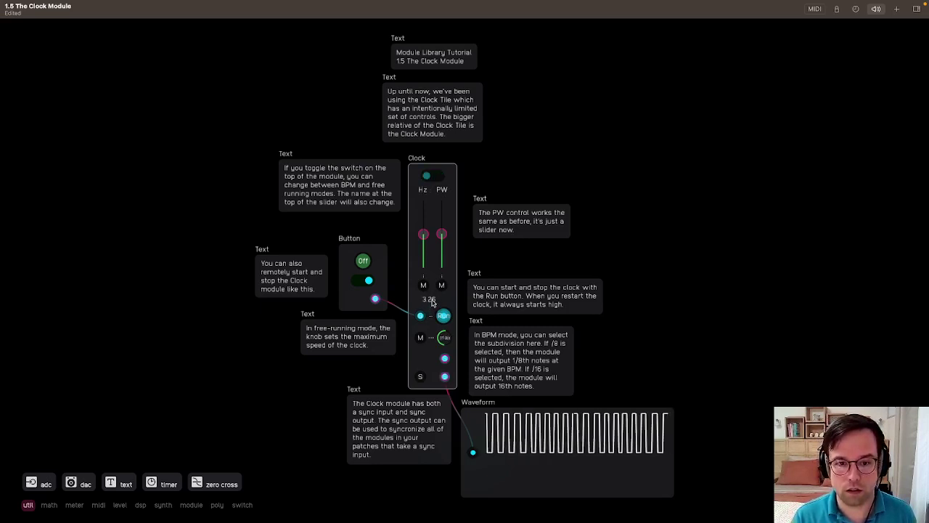
- Keep toggling the Clock between free-running Hz and BPM, leaving it in BPM mode
click(433, 180)
click(436, 181)
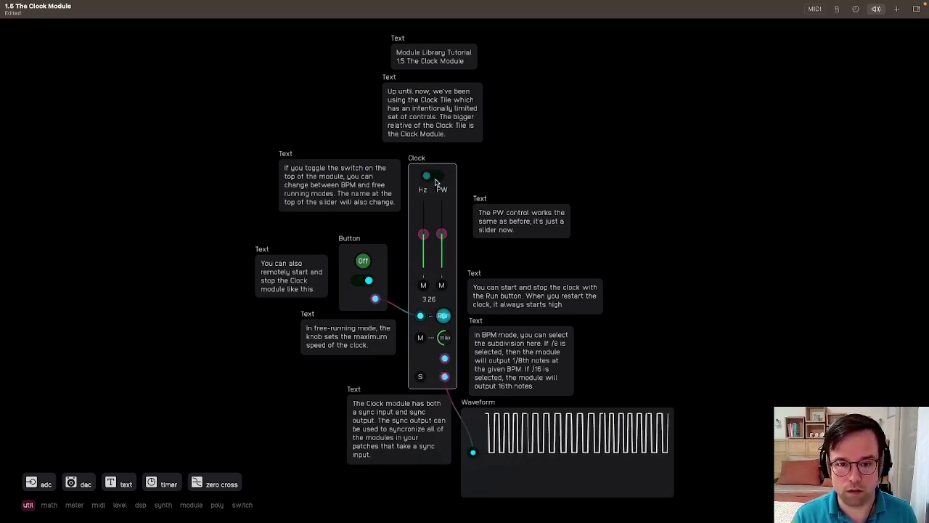
click(436, 181)
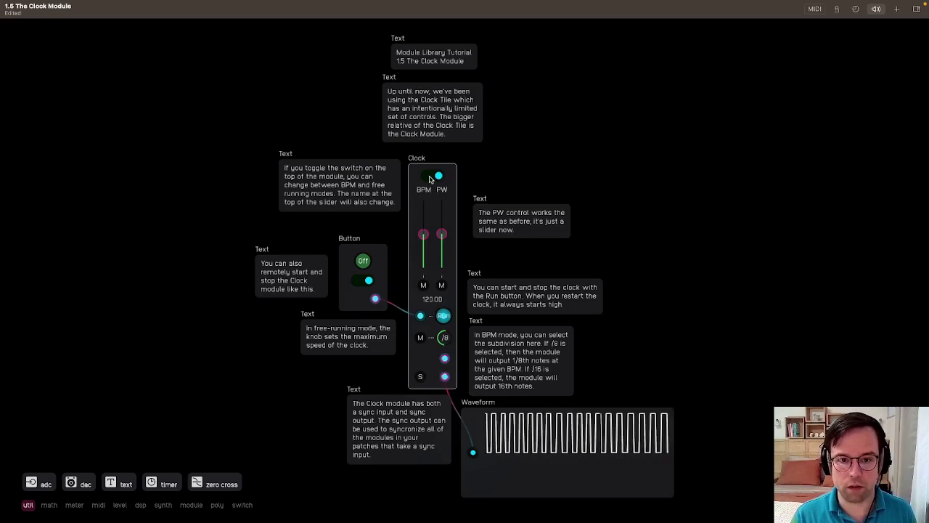
click(433, 180)
click(432, 180)
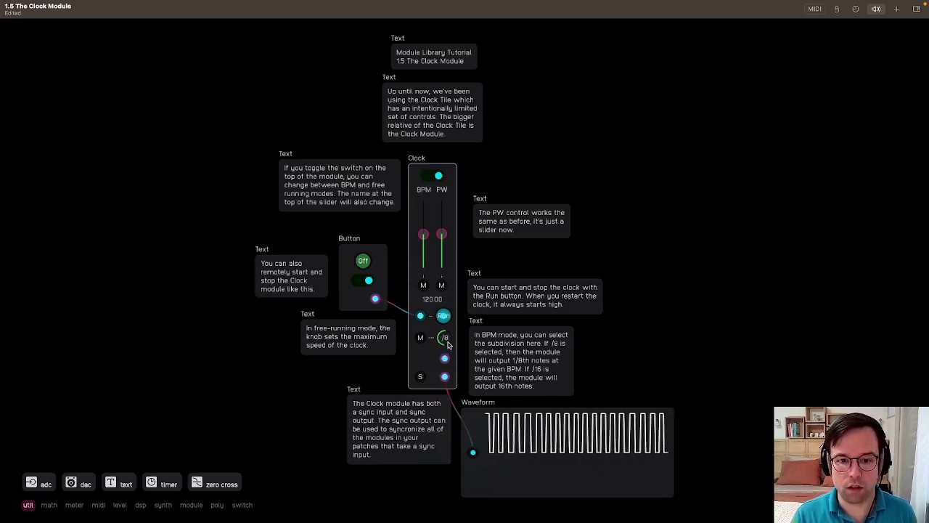
click(433, 179)
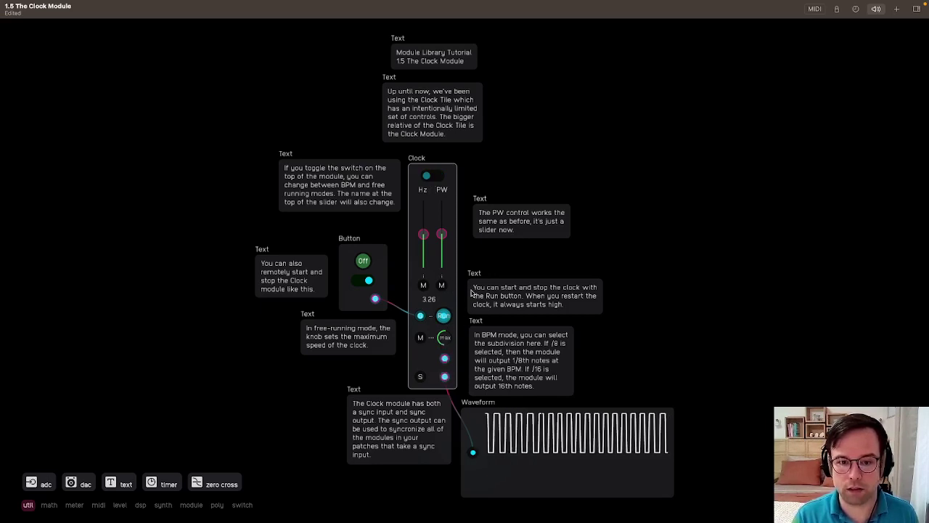
click(437, 179)
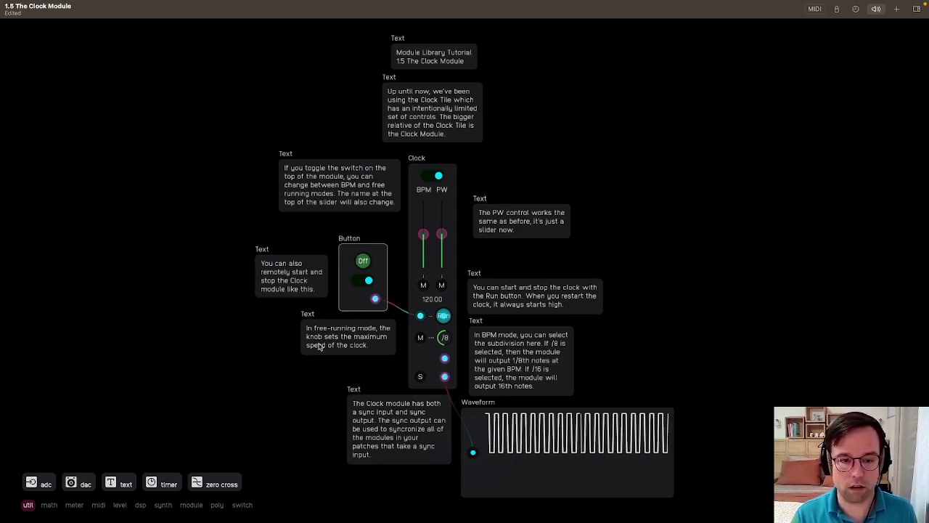
- Stop and restart the clock remotely from the Button module, twice over
click(364, 262)
click(365, 265)
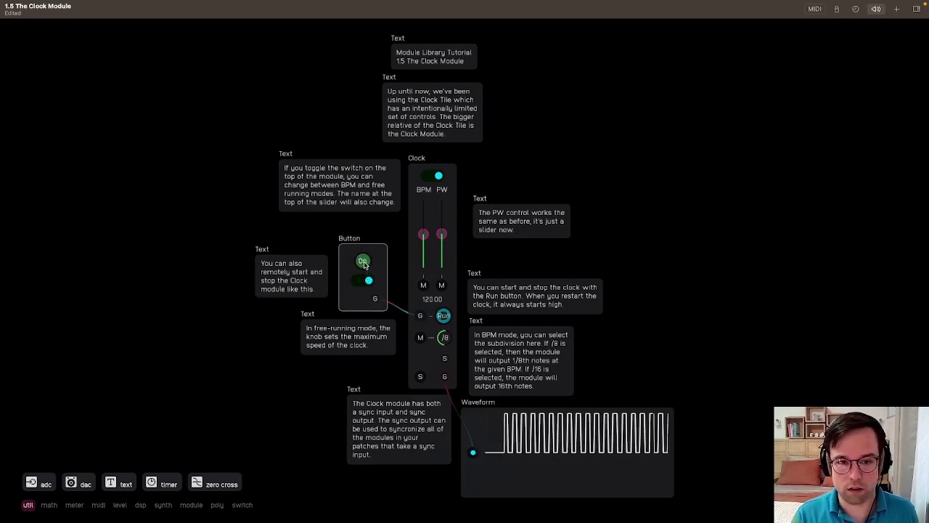
click(364, 265)
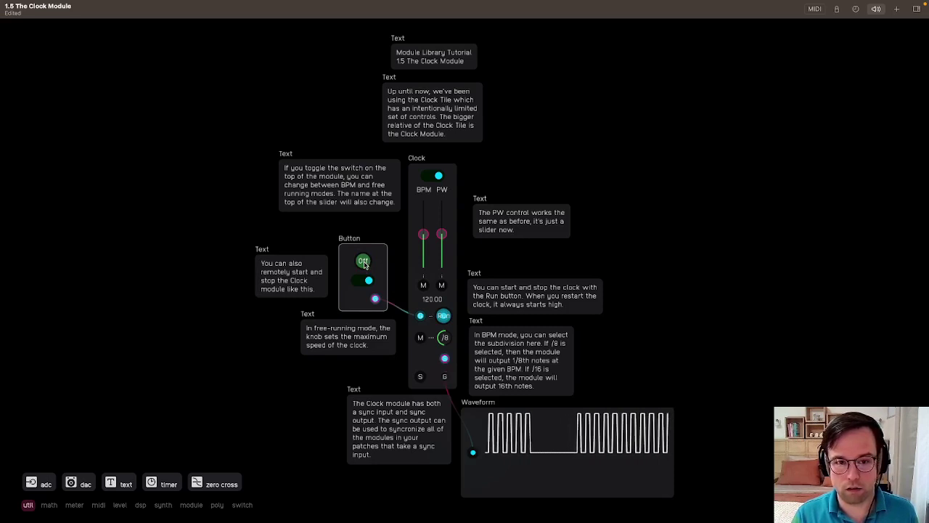
click(364, 265)
click(365, 264)
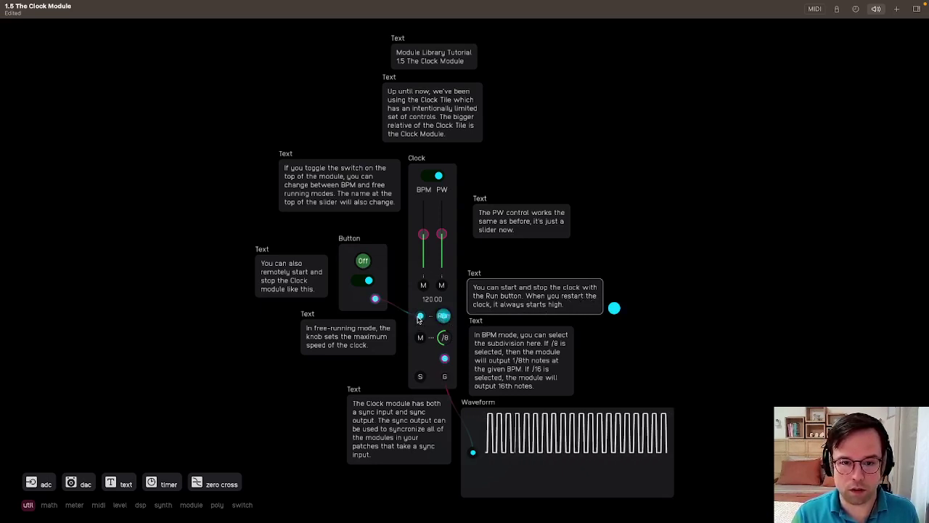
- Stop and restart the clock with its Run button, including a quick stop-restart
click(440, 315)
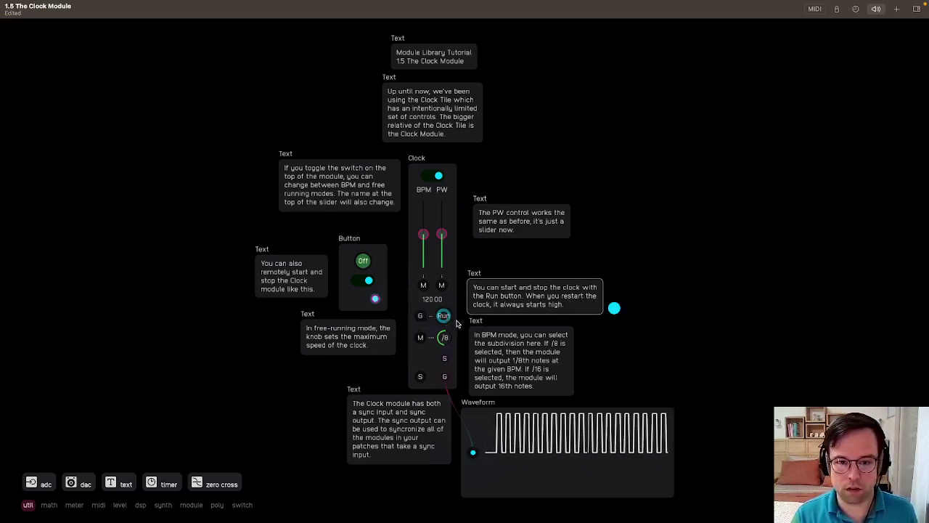
click(443, 316)
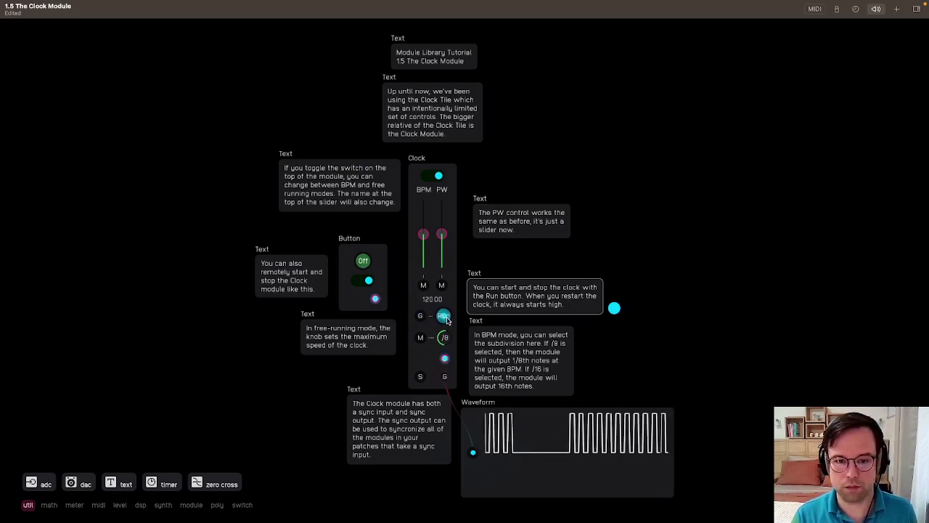
click(444, 318)
click(445, 319)
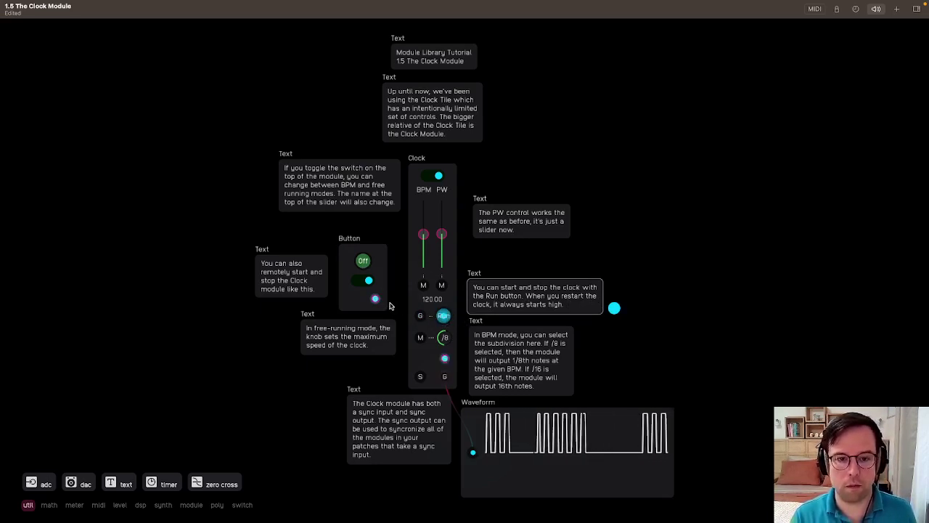
- Wire the Button output to the Clock's gate input, then switch to Hz and back to BPM
drag(375, 298, 420, 315)
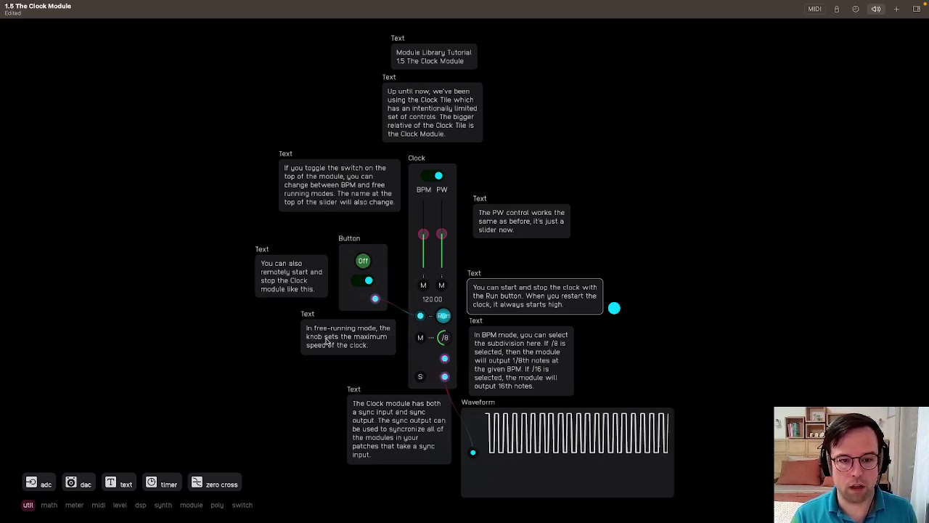
click(438, 177)
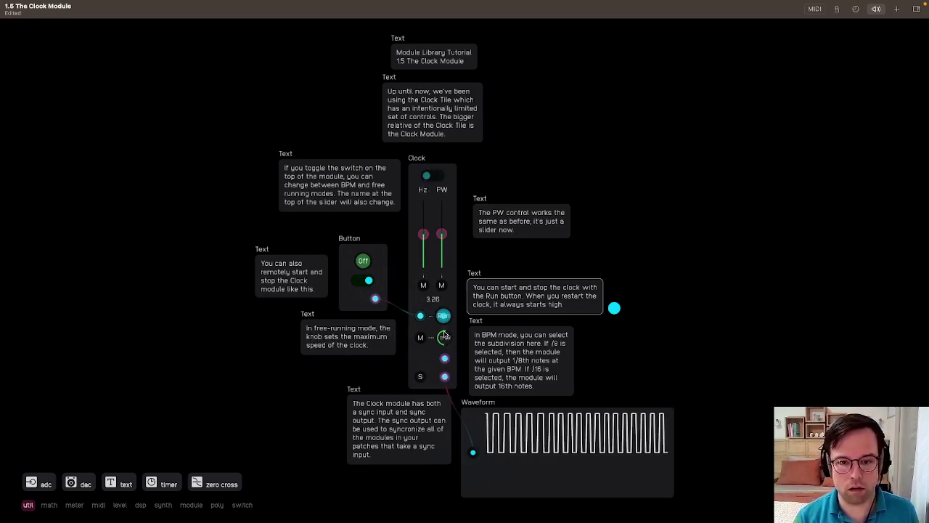
click(433, 177)
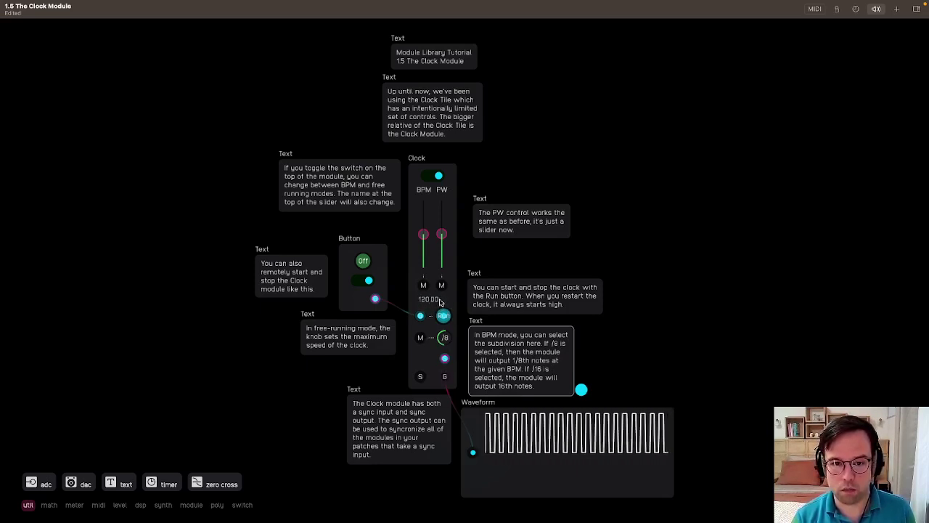
- Cycle the subdivision from /8 through /16, /64 and a slow division, ending on /16
click(455, 340)
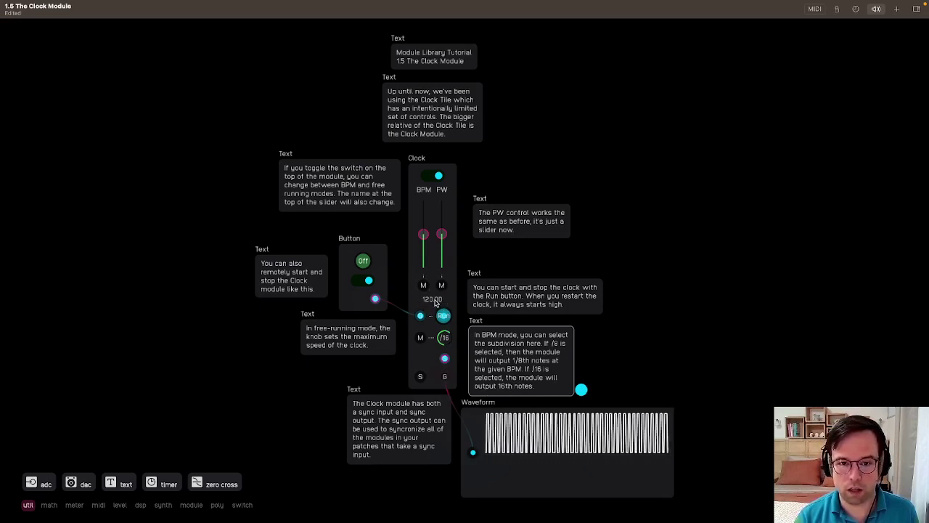
click(448, 344)
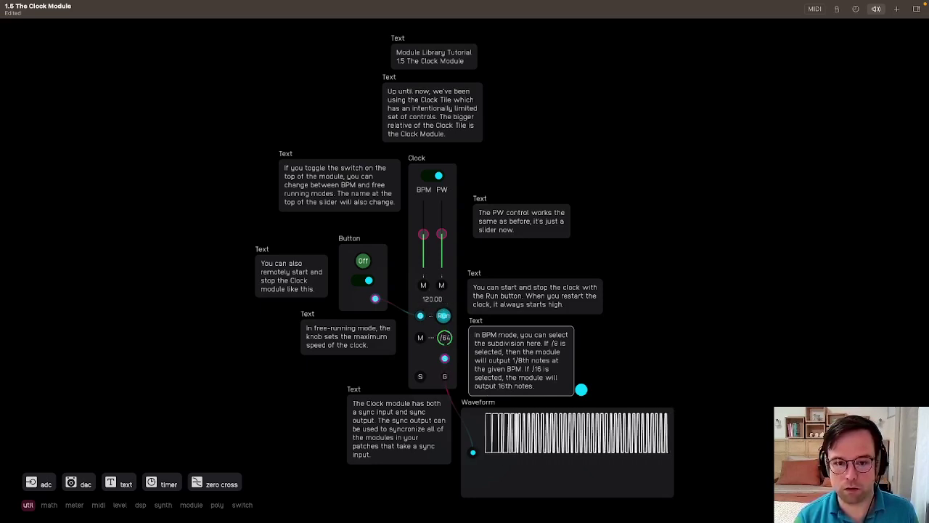
click(445, 336)
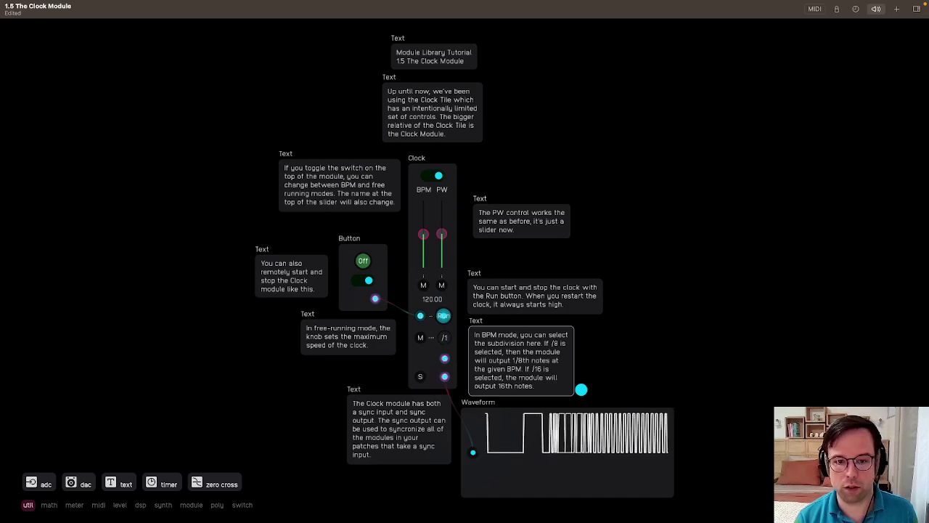
click(444, 337)
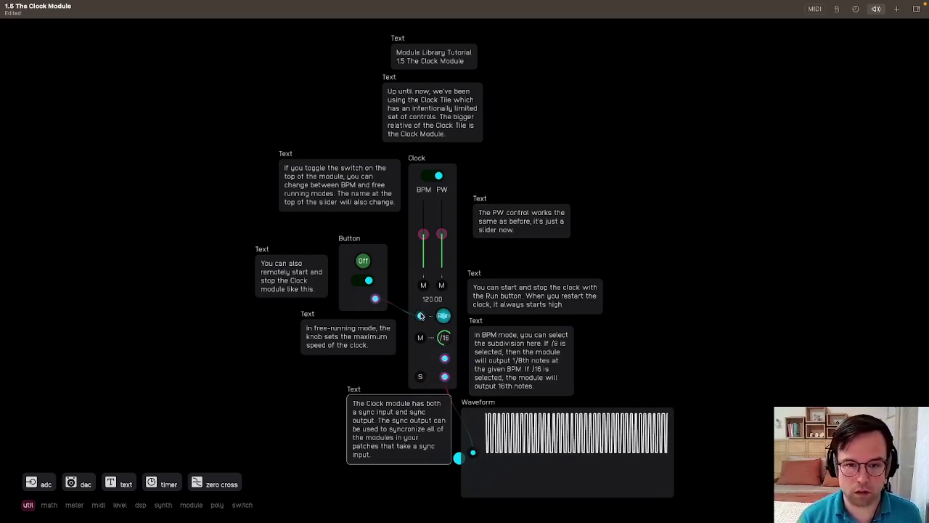
click(444, 316)
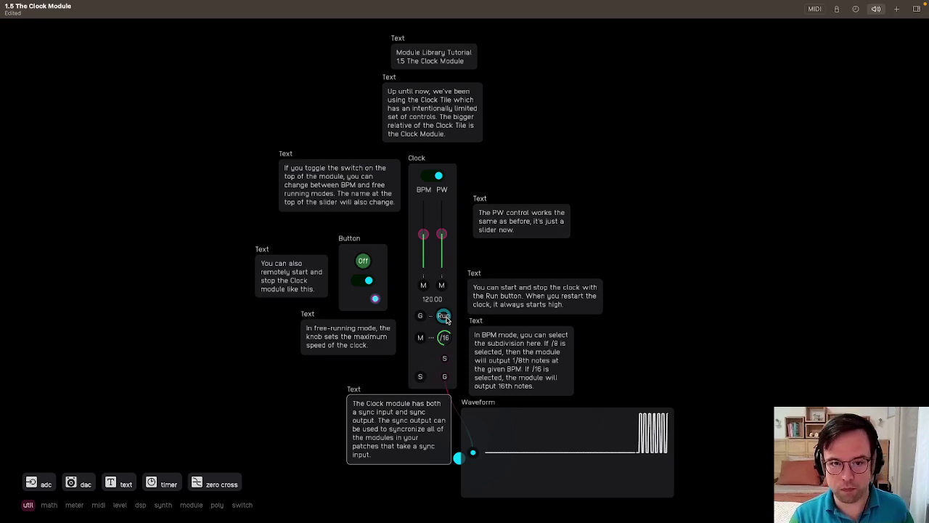
click(443, 316)
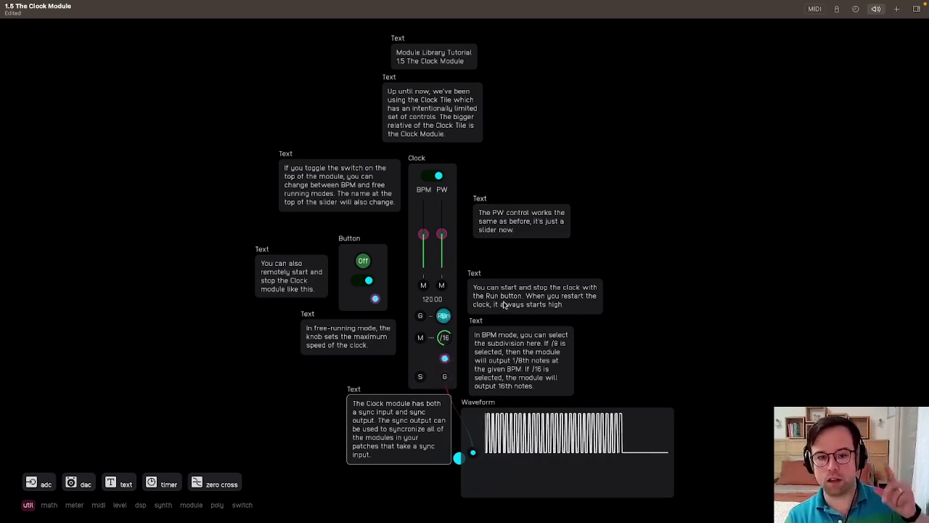
drag(445, 358, 639, 232)
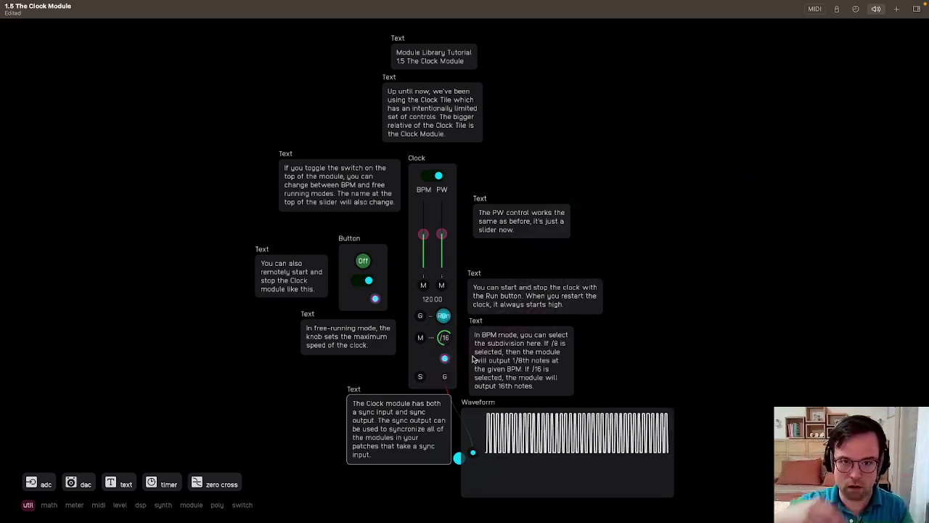
click(448, 318)
click(448, 321)
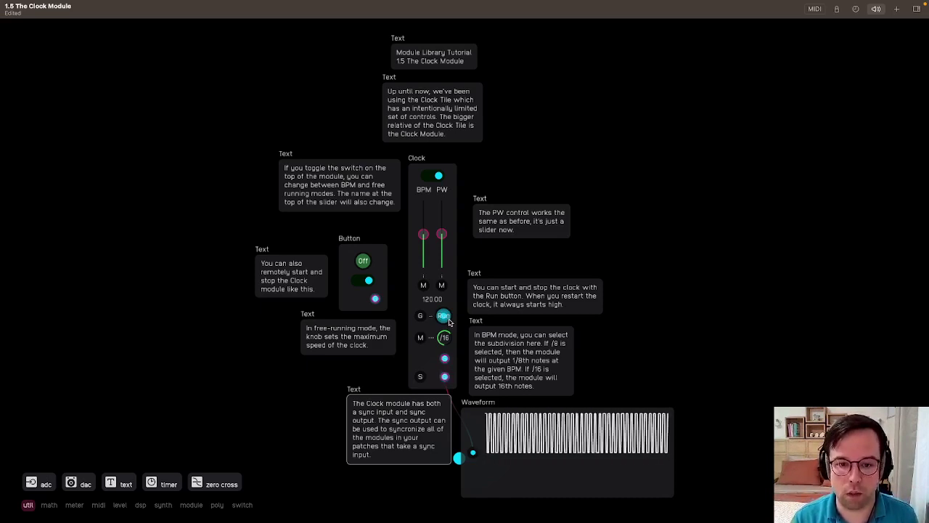
click(444, 316)
click(444, 316)
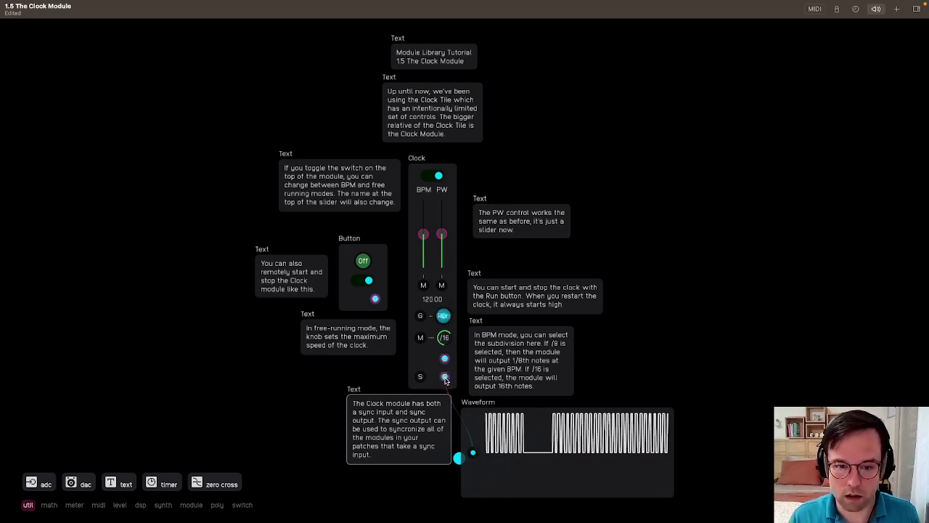